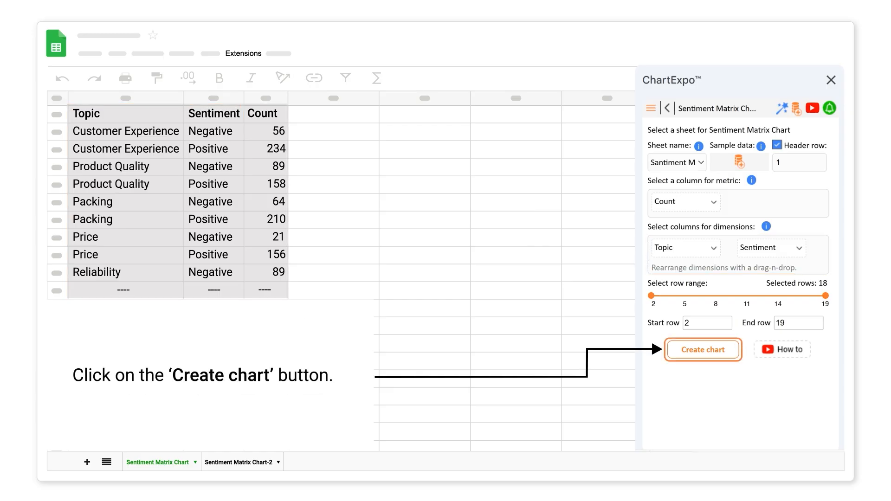
Step: Create the sentiment matrix chart from the Count metric with Topic and Sentiment as dimensions, using rows 2 to 19
left_click(703, 349)
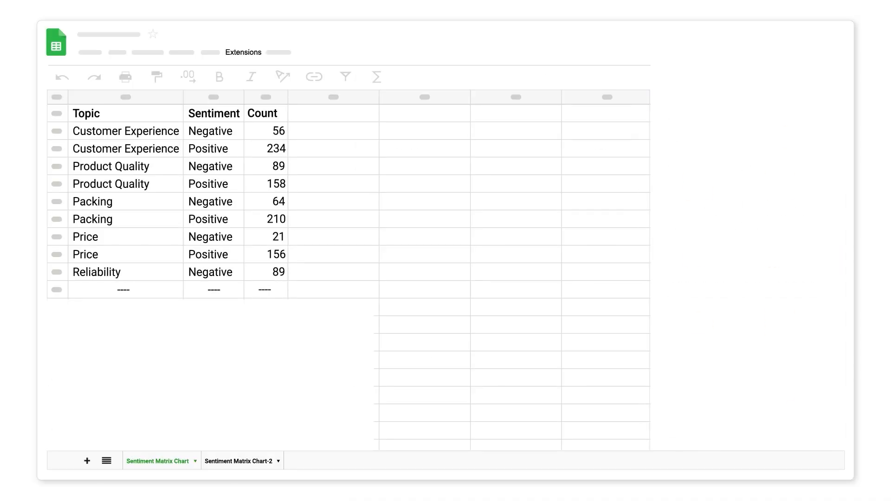
Step: Search the chart library for "sentiment", choose Sentiment Matrix Chart, and use the Sentiment Matrix Chart sheet as its data source
type("sentiment")
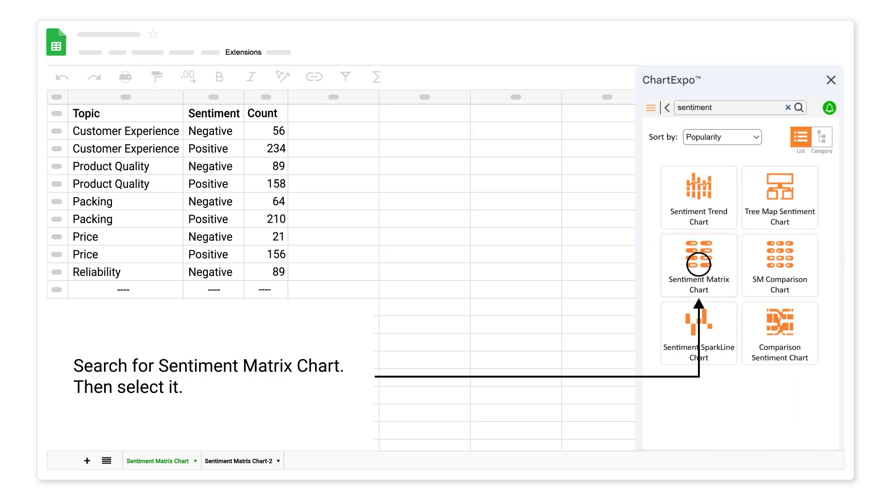
left_click(699, 265)
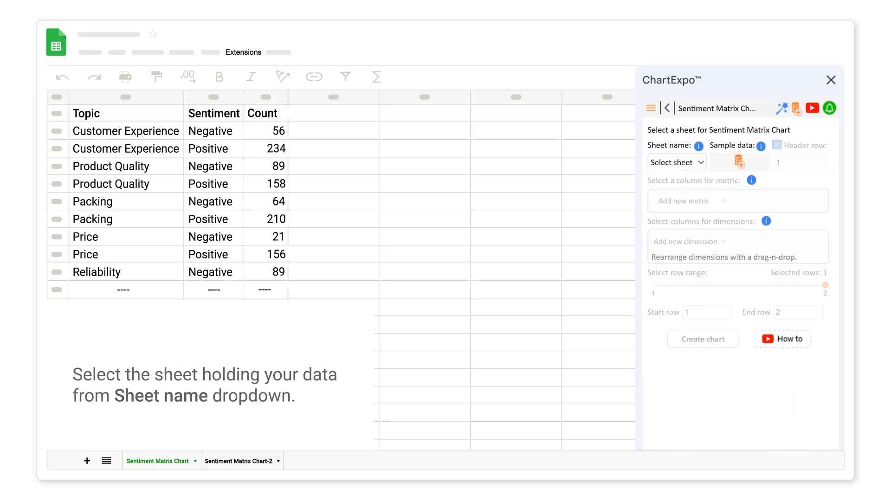
left_click(700, 162)
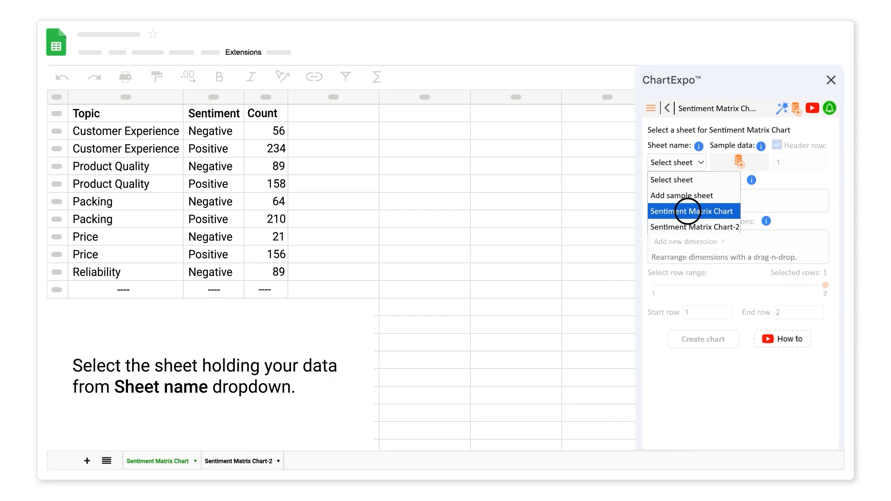
left_click(688, 211)
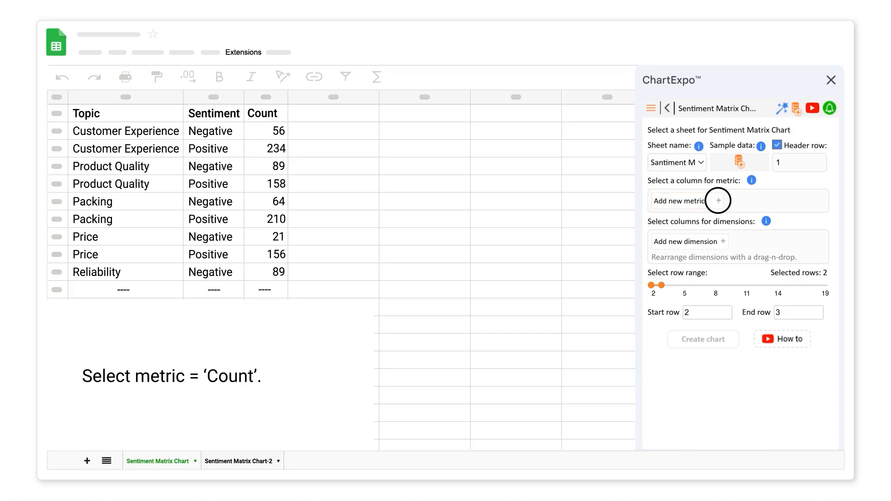
Step: Add Count as the chart's metric and Topic and Sentiment as its dimensions
left_click(718, 201)
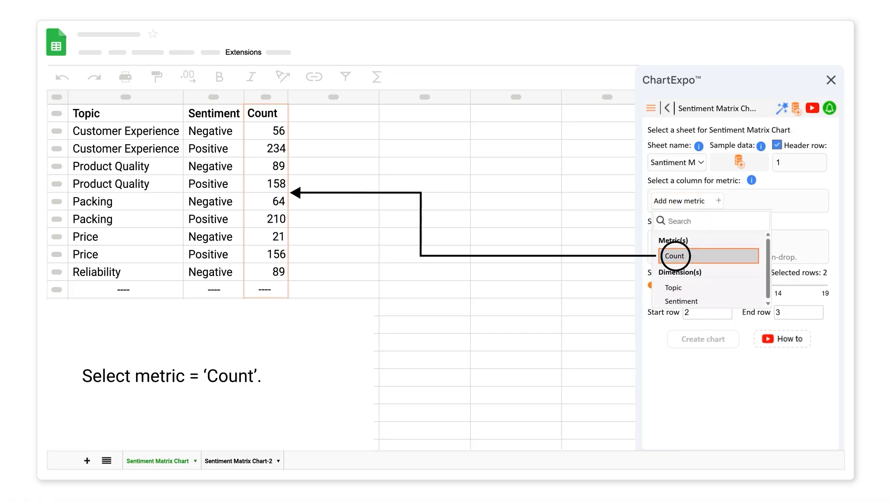
left_click(676, 256)
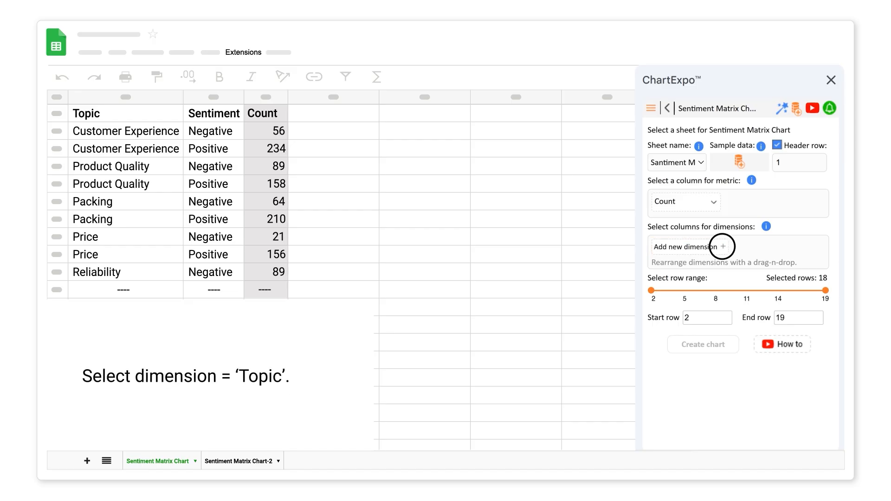
left_click(723, 246)
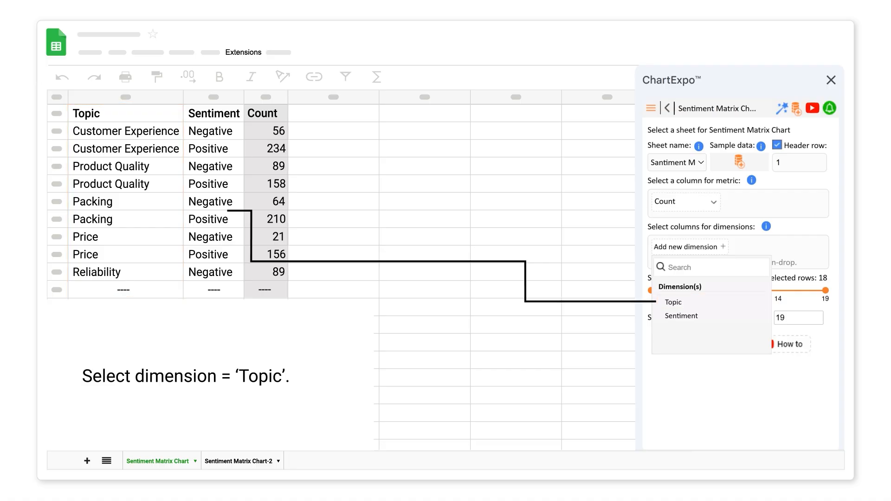
left_click(673, 302)
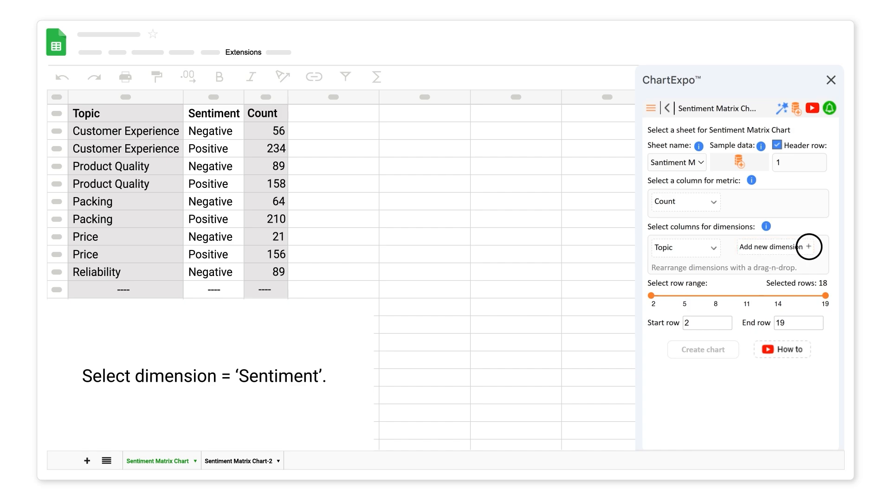
left_click(809, 247)
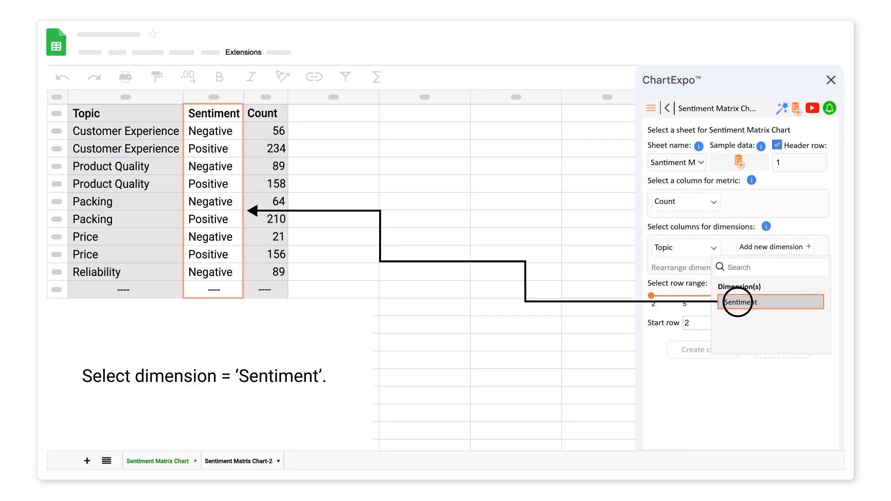
left_click(683, 299)
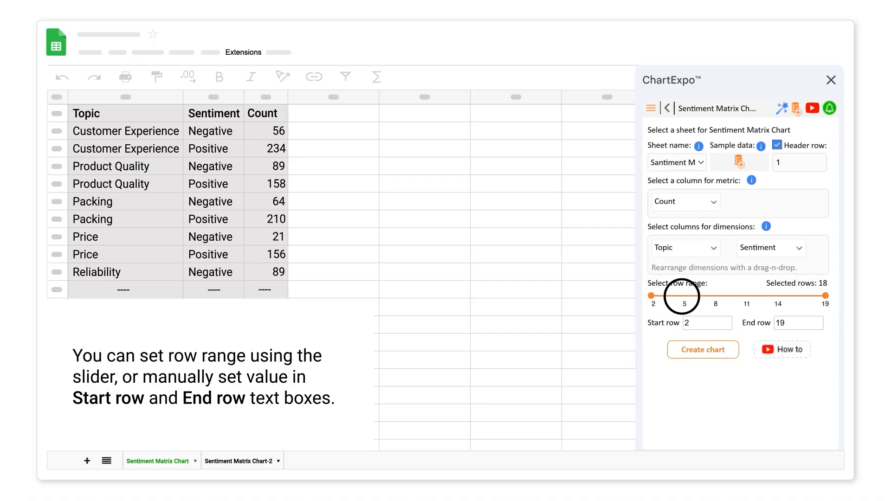
Step: Set the row range to cover all rows from 2 to 19 and create the chart
left_click(681, 296)
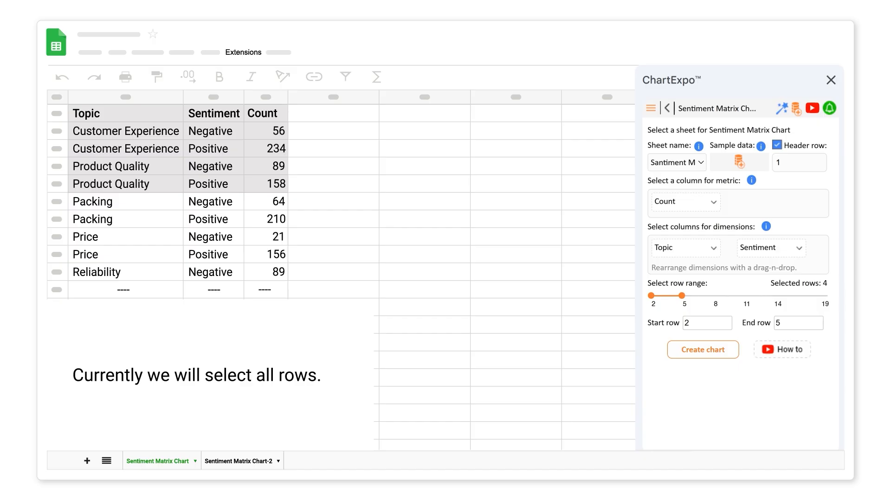
left_click(826, 296)
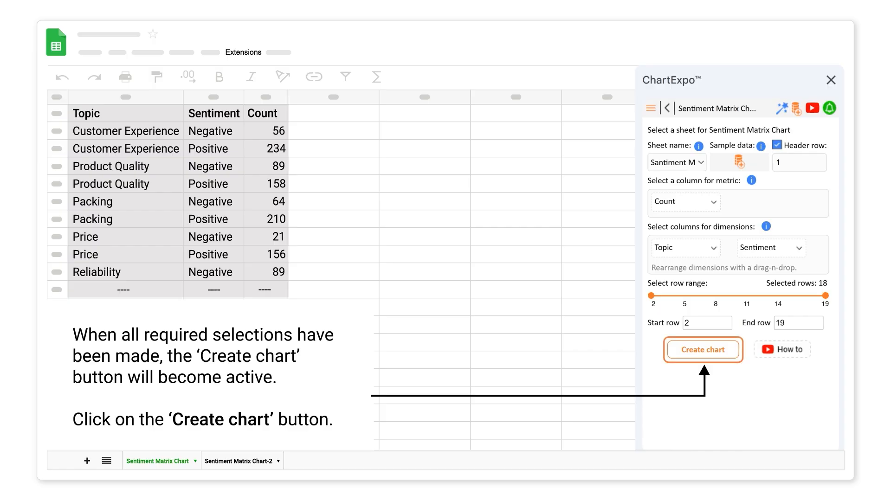
left_click(701, 350)
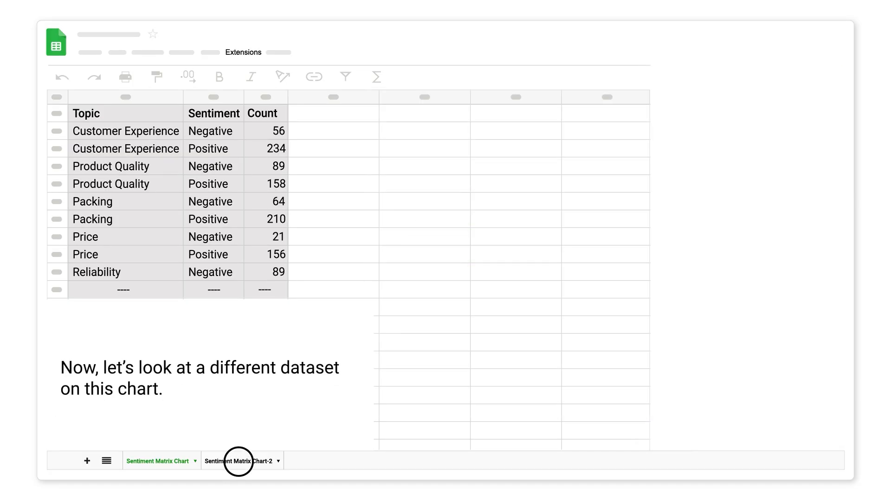
Step: Switch to the Sentiment Matrix Chart-2 sheet and select it as the data source for a new Sentiment Matrix Chart
left_click(239, 461)
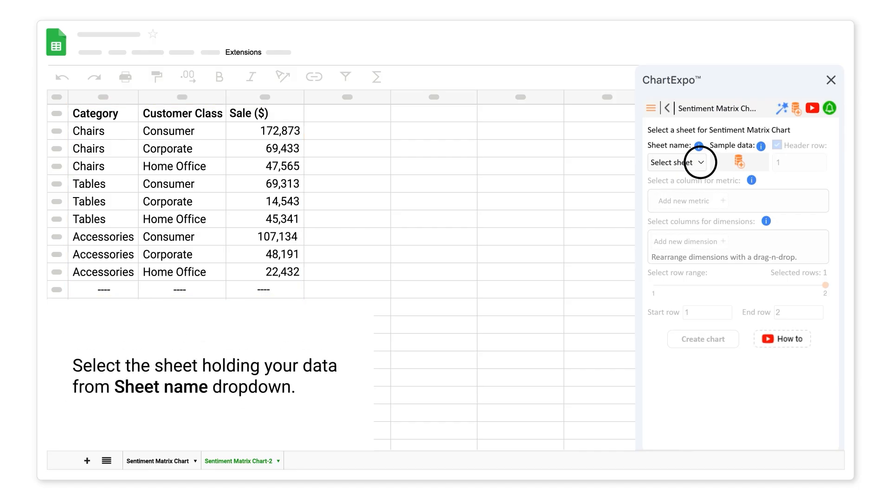
left_click(701, 163)
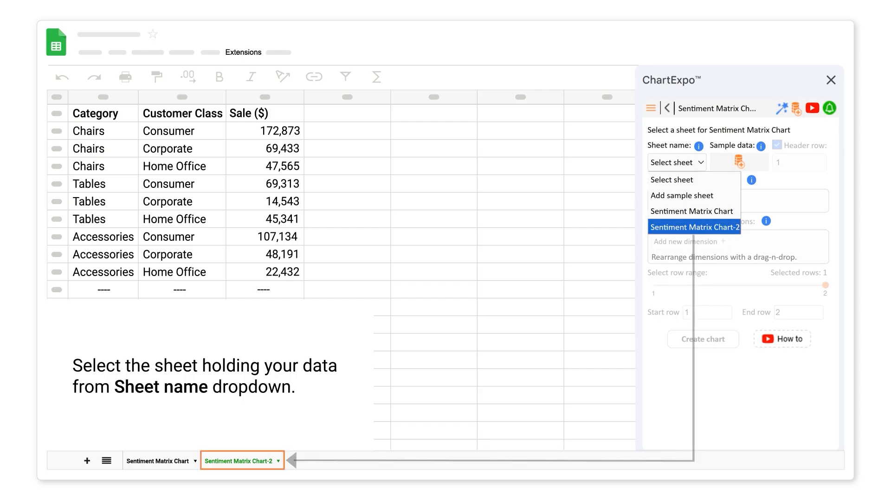
left_click(688, 227)
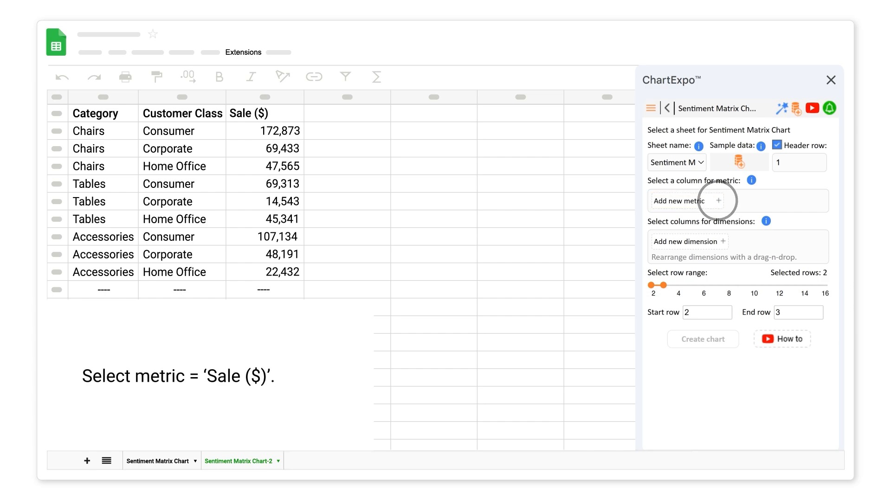
Step: Create the chart with Sale ($) as the metric and Category and Customer Class as the dimensions
left_click(718, 200)
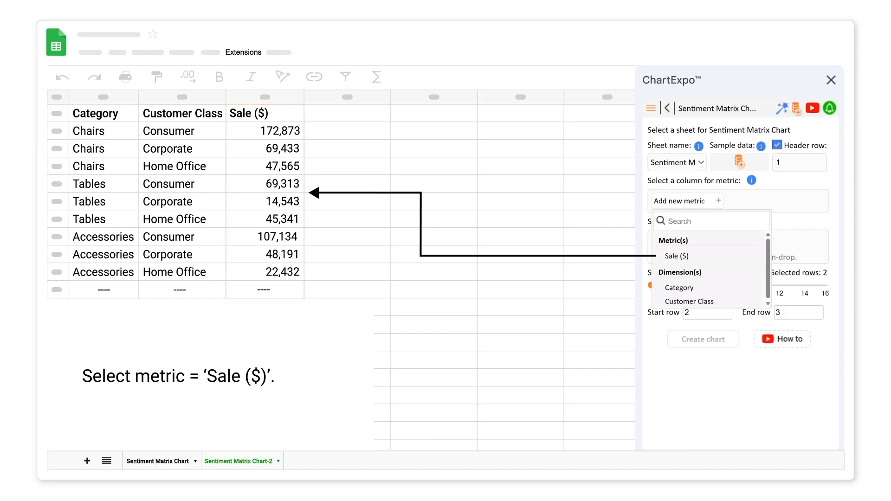
left_click(675, 256)
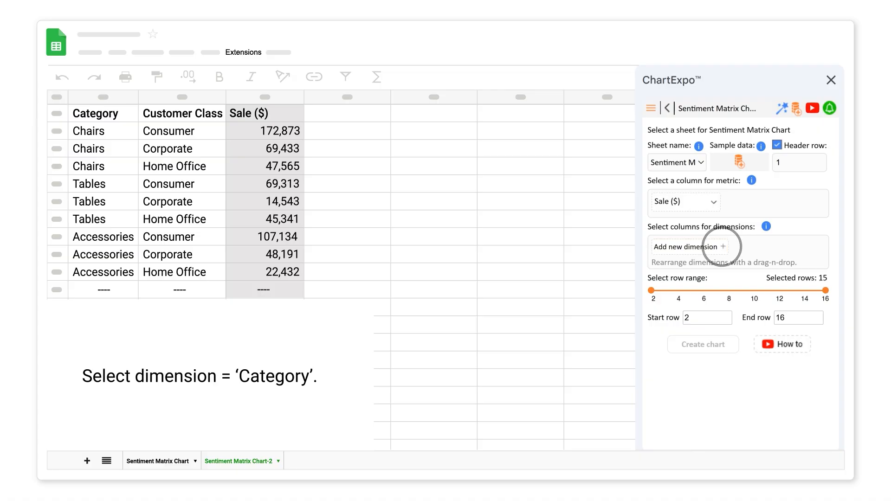
left_click(722, 246)
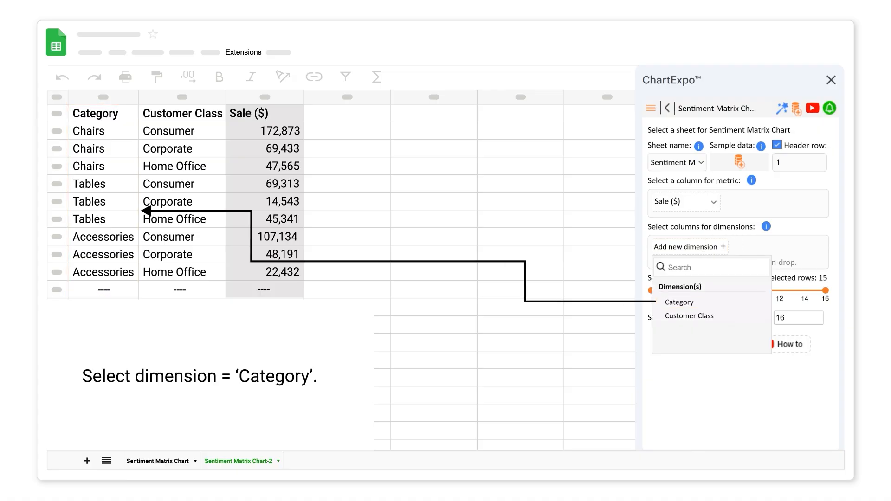
left_click(680, 302)
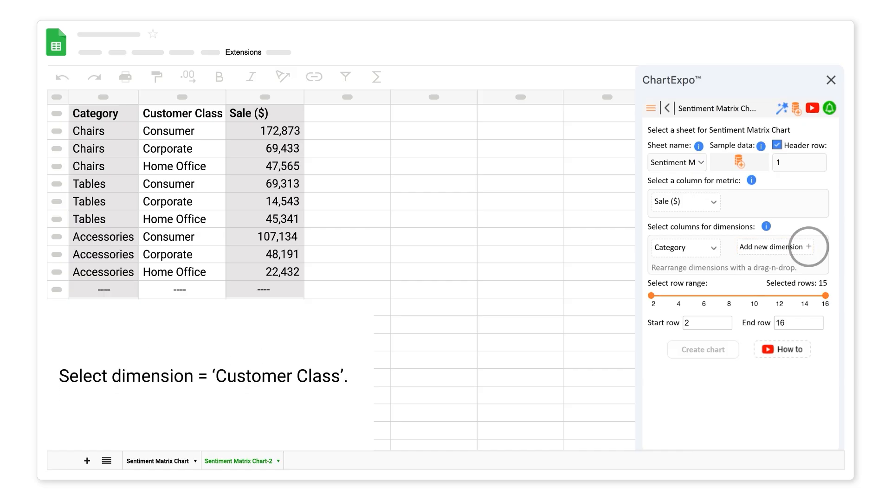
left_click(809, 247)
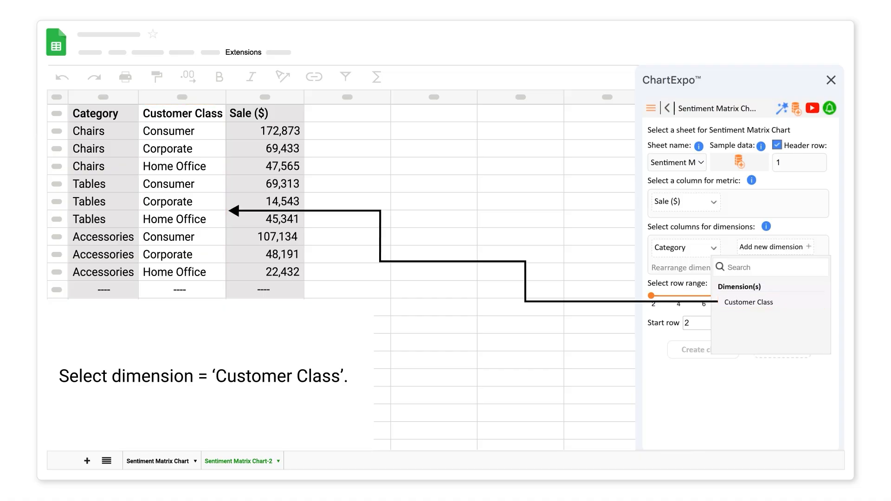
left_click(738, 302)
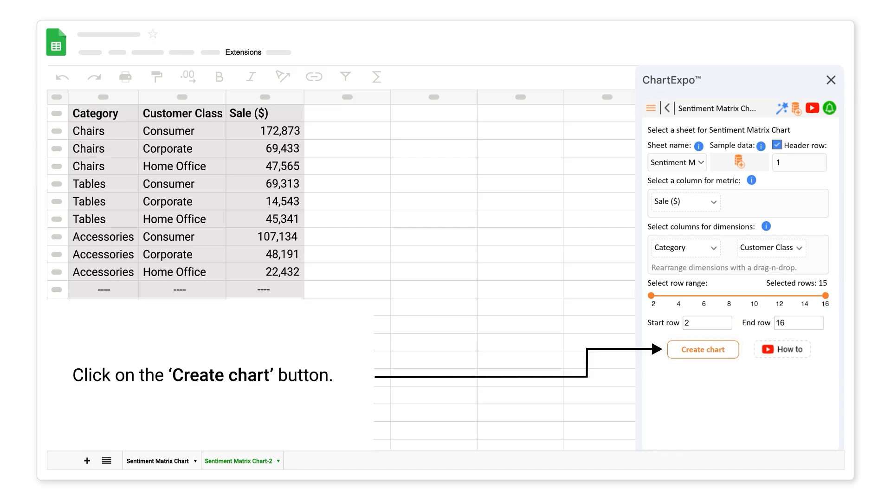
left_click(701, 349)
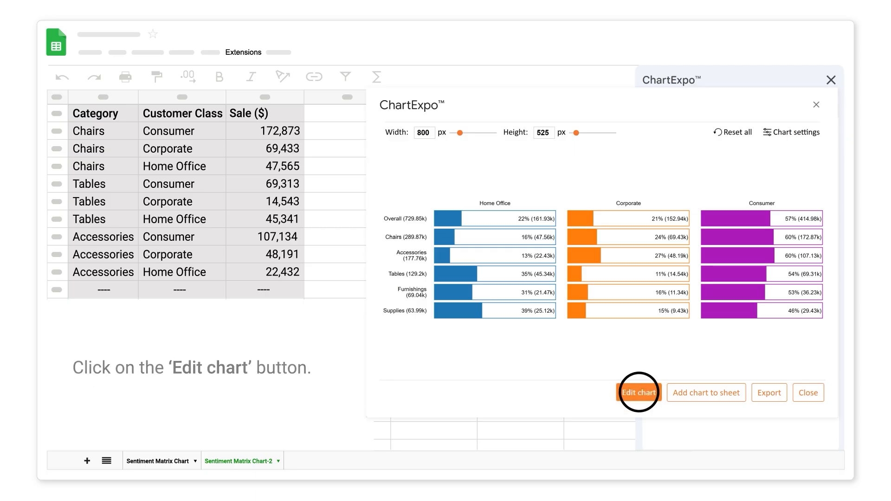
Step: Edit the chart to show the header text "Sales by Customer Class"
left_click(637, 392)
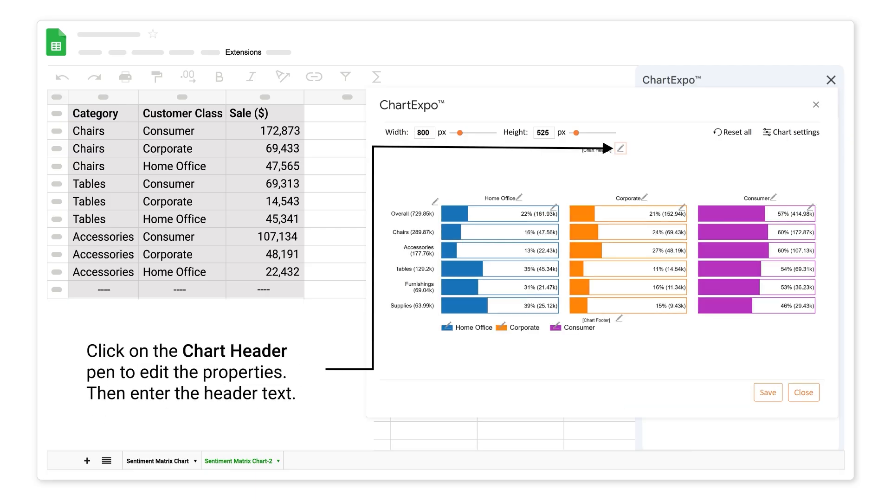
left_click(620, 148)
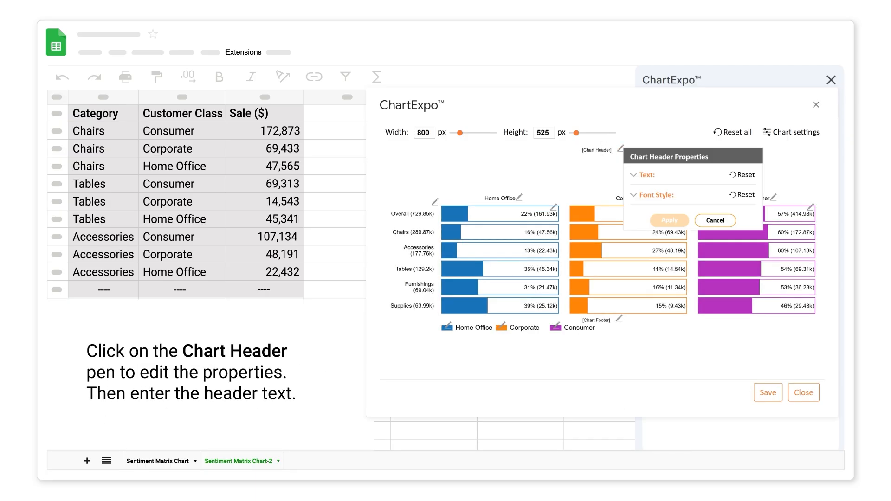
left_click(634, 174)
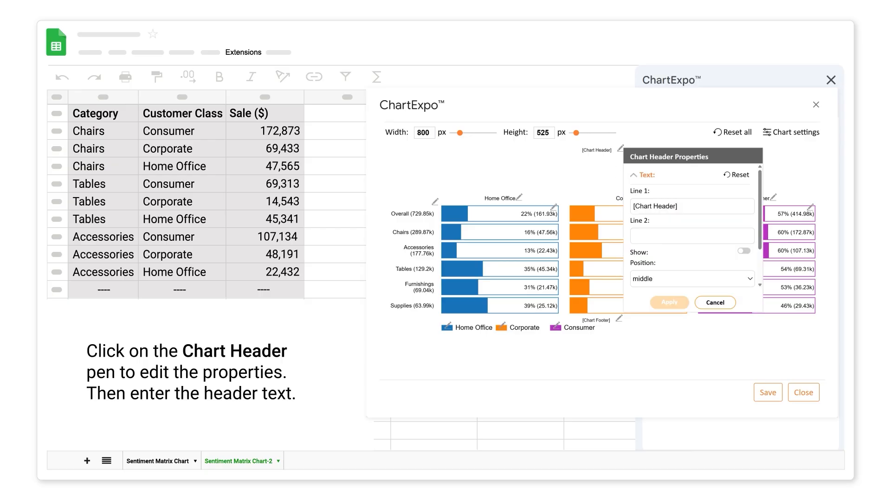
type("Sales by Customer Class")
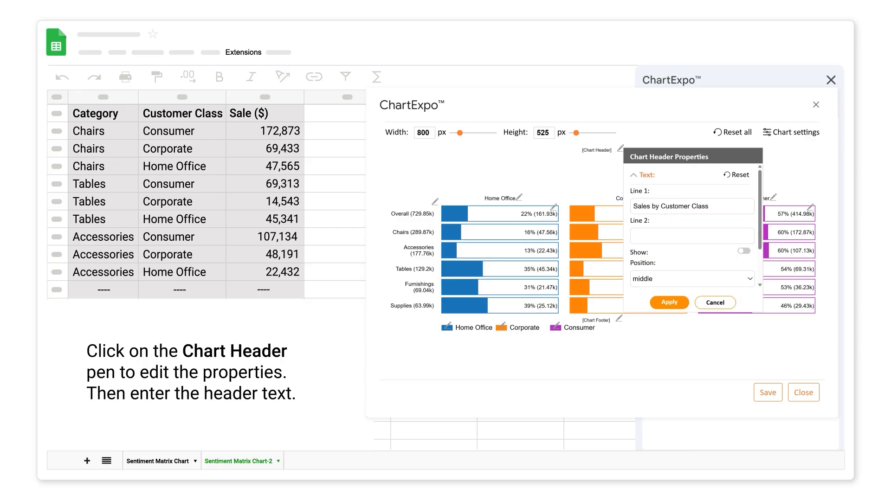
left_click(743, 250)
left_click(670, 302)
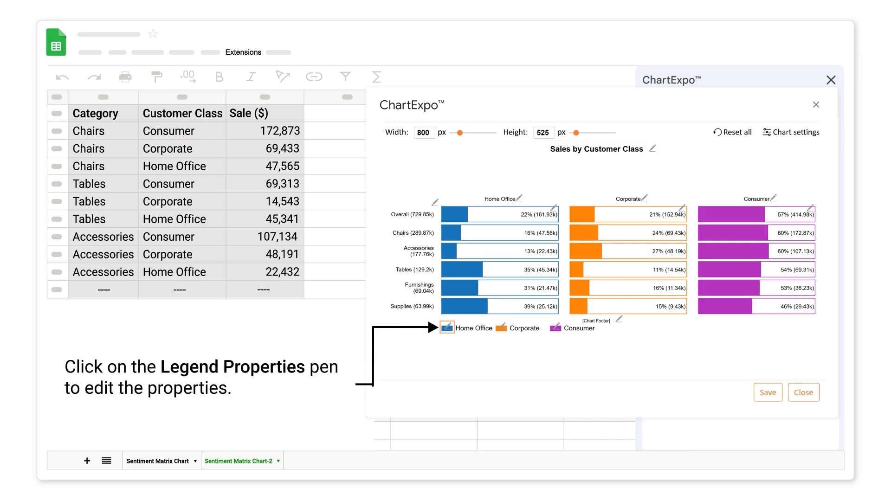
Step: Change the Home Office legend box color to dark blue #1c26bb and apply it
left_click(447, 327)
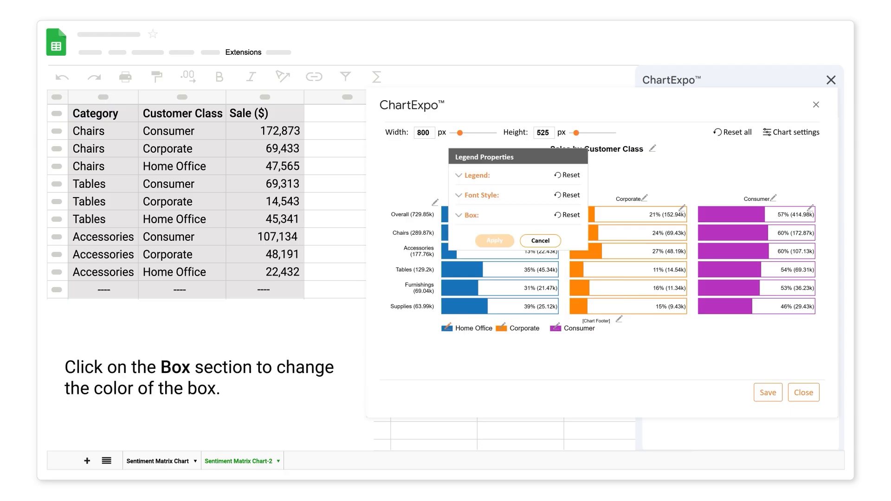
left_click(457, 214)
left_click(568, 250)
left_click(546, 204)
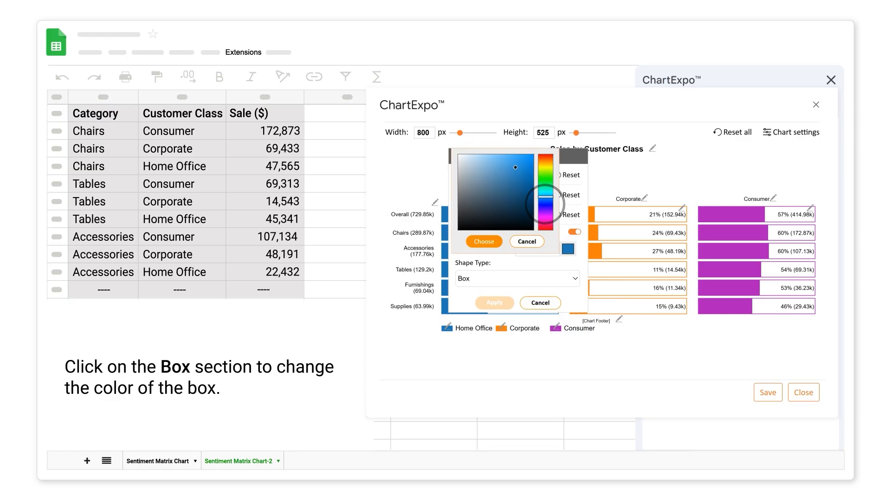
left_click(484, 242)
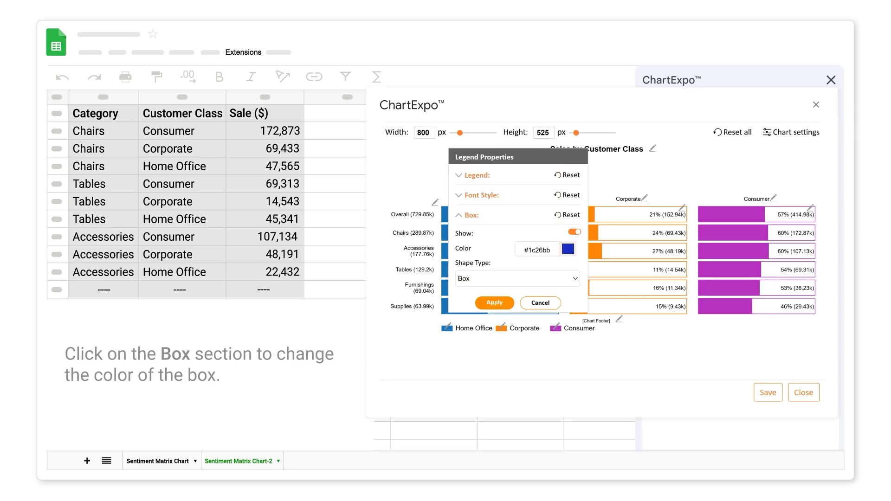
left_click(494, 303)
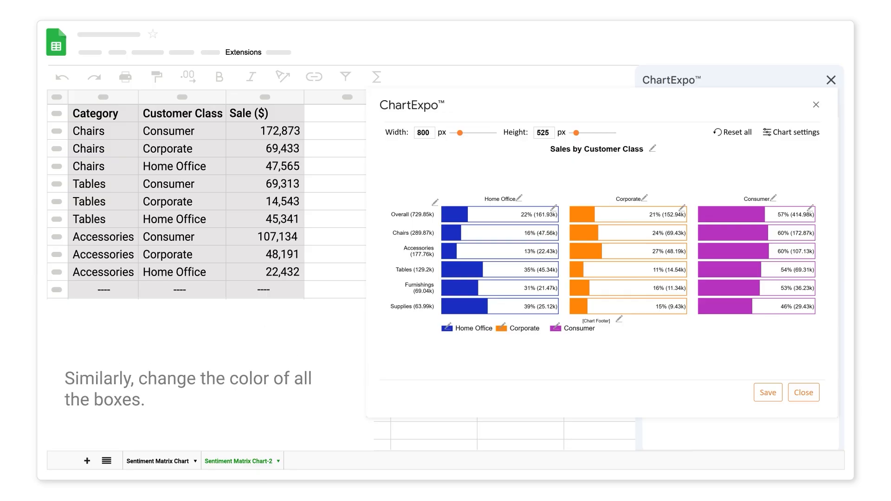
Step: Change the Corporate legend box color to teal and the Consumer legend box color to amber orange
left_click(502, 327)
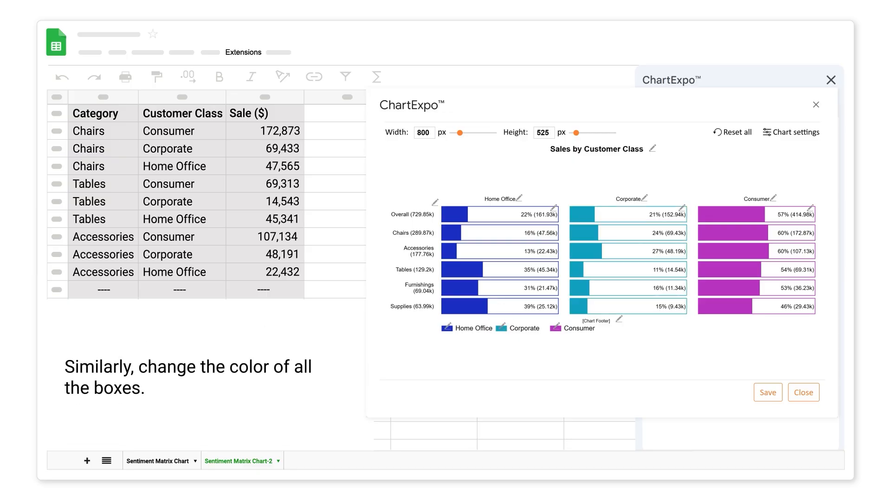
left_click(555, 327)
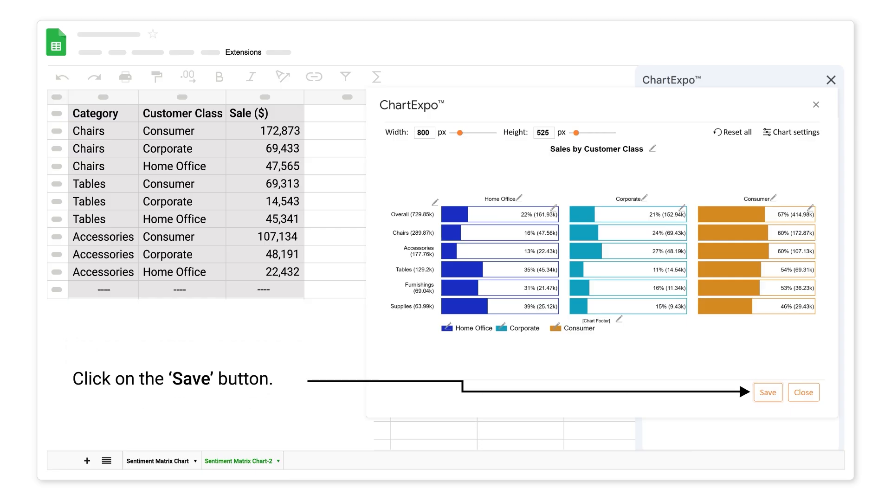
Step: Save the customized Sales by Customer Class chart and add its image to the sheet
left_click(767, 392)
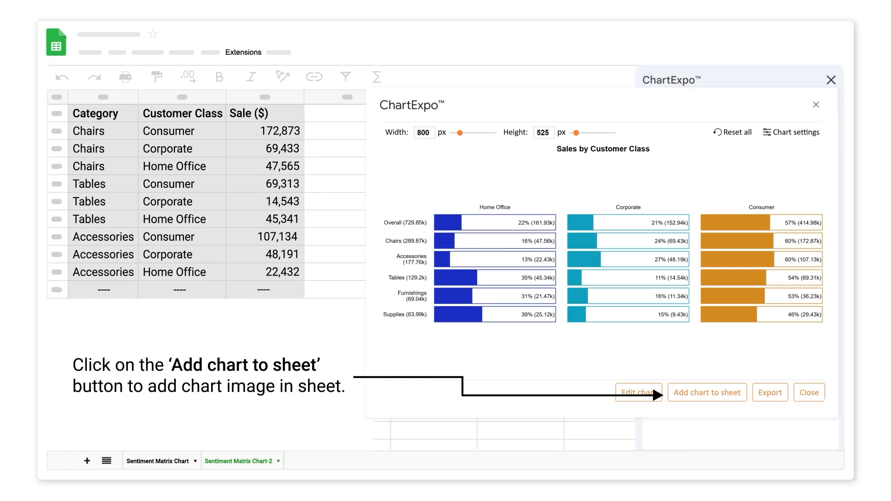
left_click(707, 392)
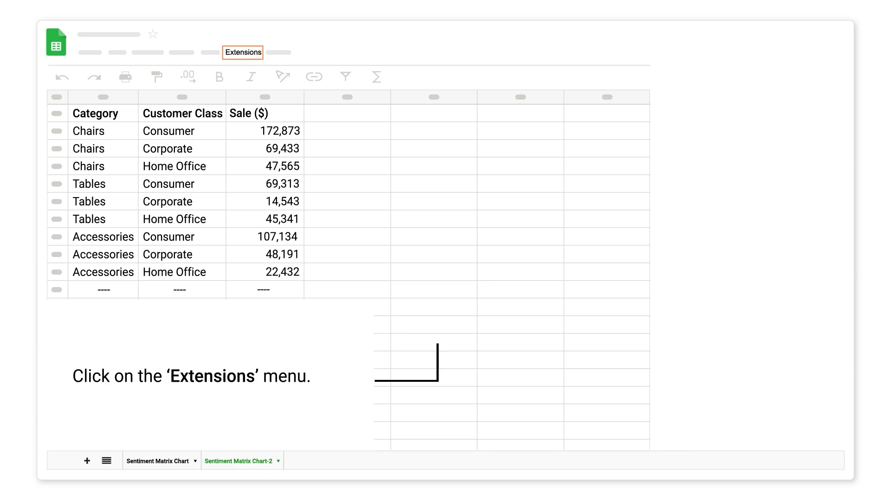
Step: Open the Charts, Graphs & Visualizations by ChartExpo add-on and start adding a new chart from its chart list
left_click(243, 52)
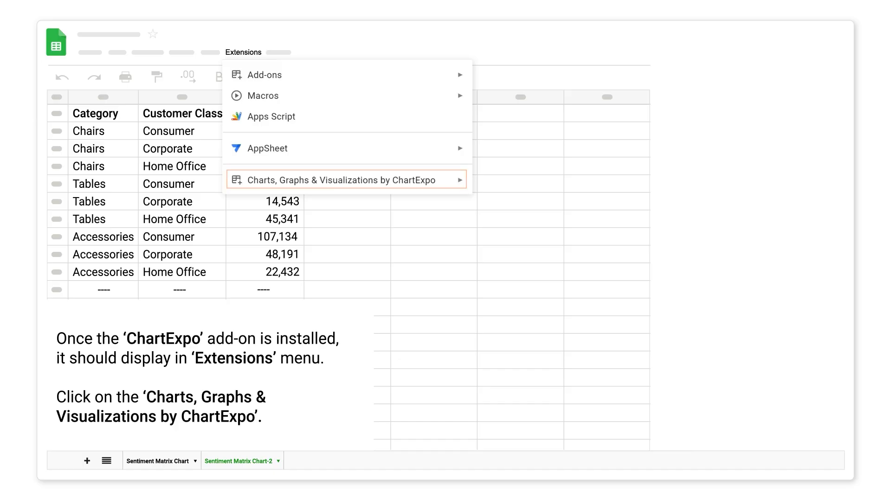
left_click(458, 179)
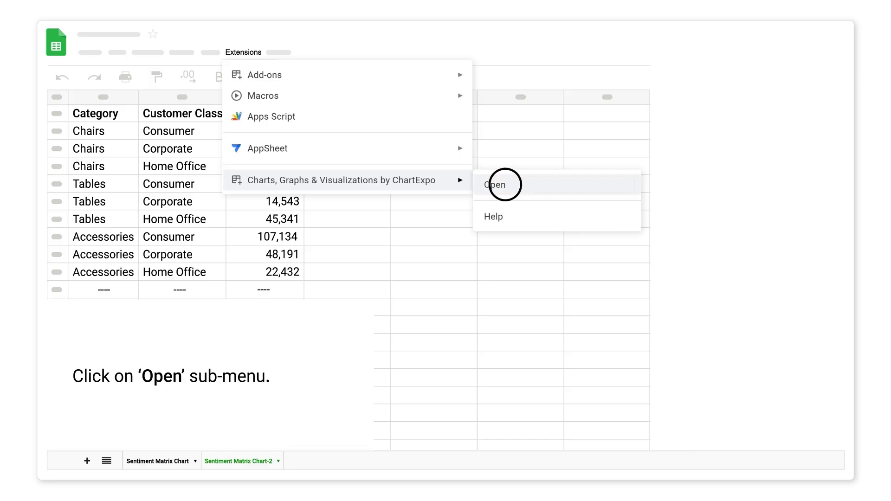
left_click(493, 180)
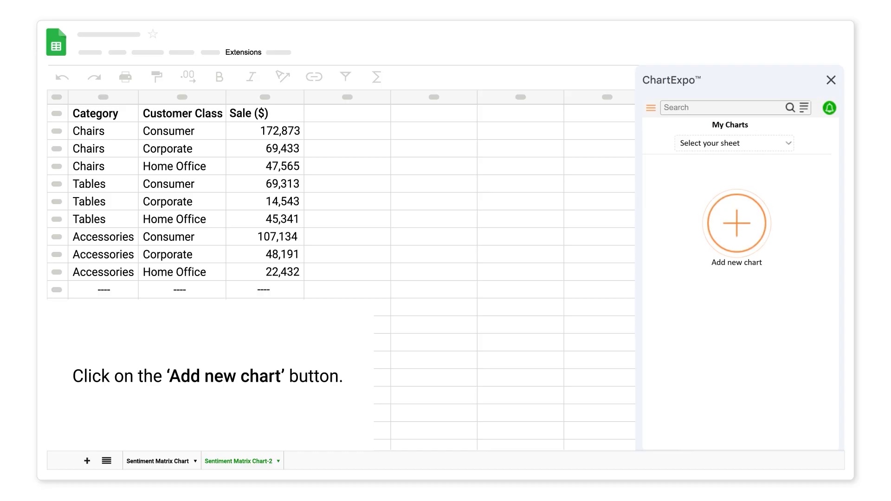
left_click(736, 223)
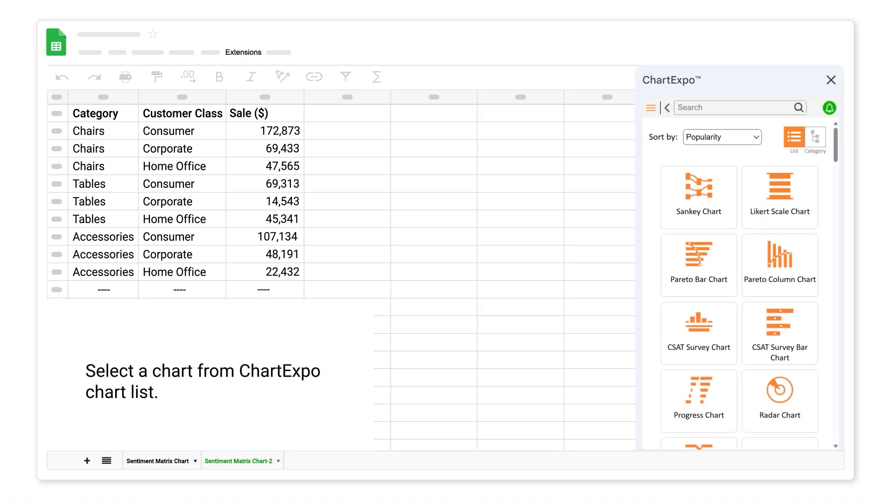